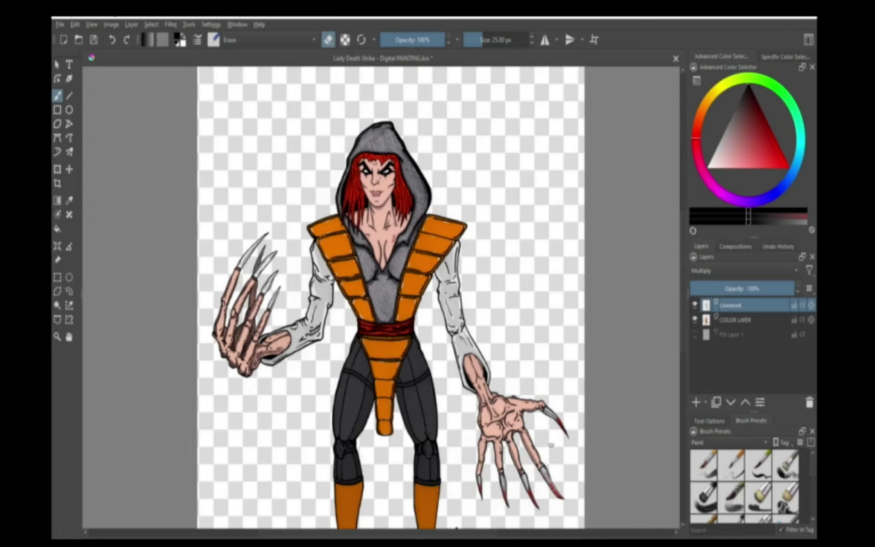
Step: Pan and zoom around the figure to inspect the boots, signature, torso and hood
left_click_drag(559, 383, 573, 351)
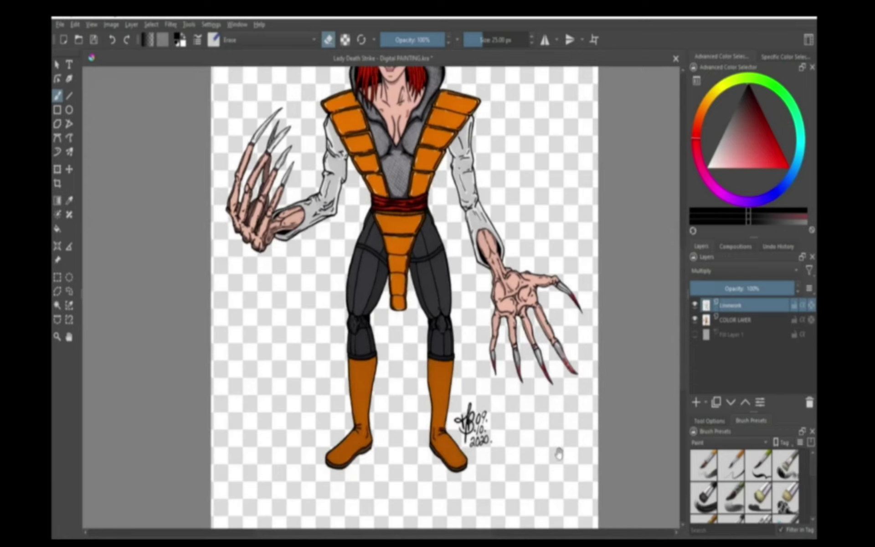
mouse_move(548, 302)
left_mouse_down()
mouse_move(560, 346)
mouse_move(553, 311)
left_mouse_up()
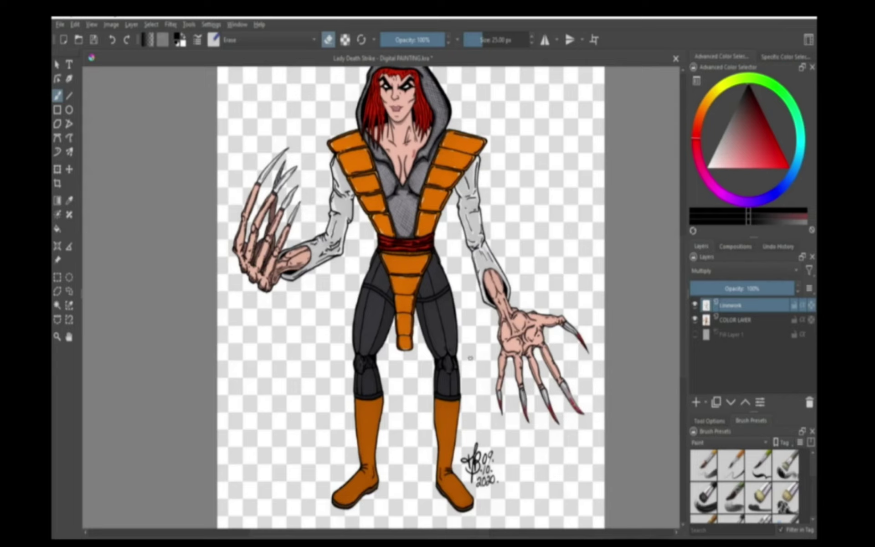
left_click_drag(476, 356, 485, 395)
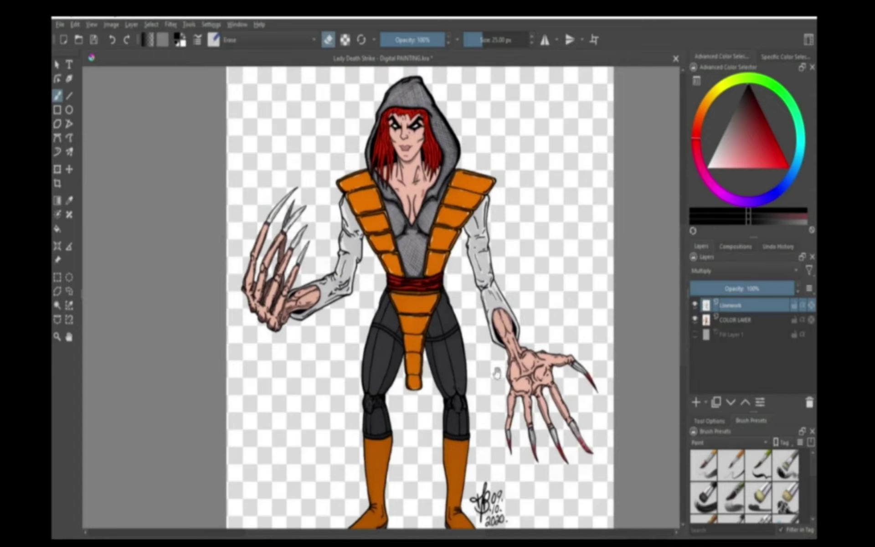
left_click_drag(507, 469, 498, 377)
scroll(498, 377, "up", 3)
scroll(503, 380, "up", 1)
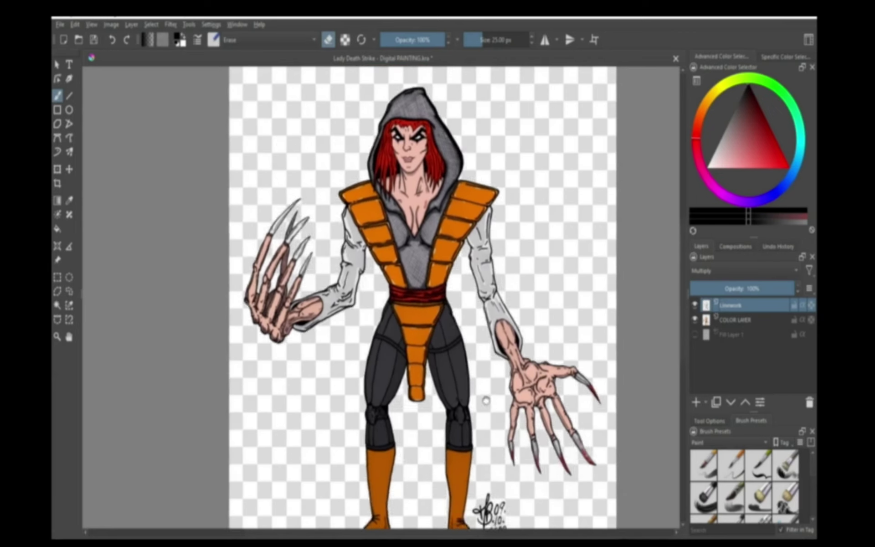
scroll(467, 402, "down", 1)
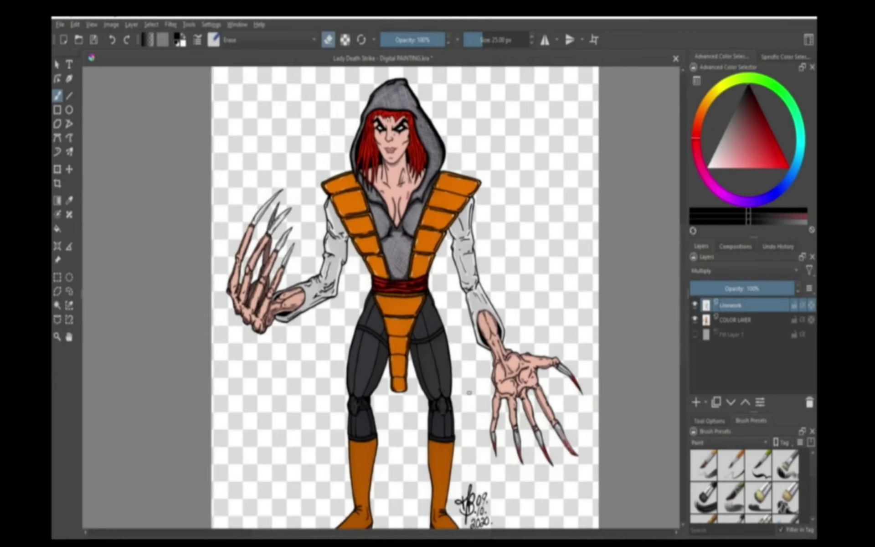
Step: Select the transparent background around the figure with the Contiguous Selection Tool, then return to the brush
left_click(59, 311)
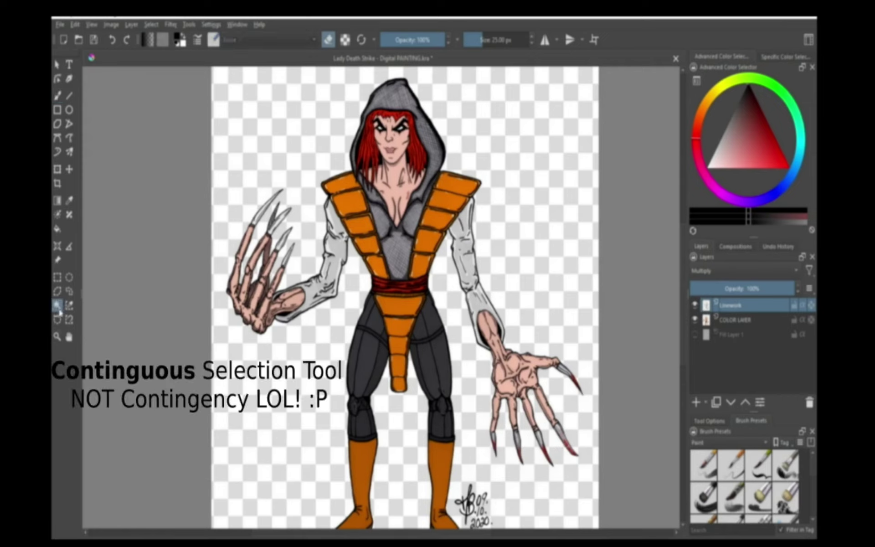
left_click(360, 408)
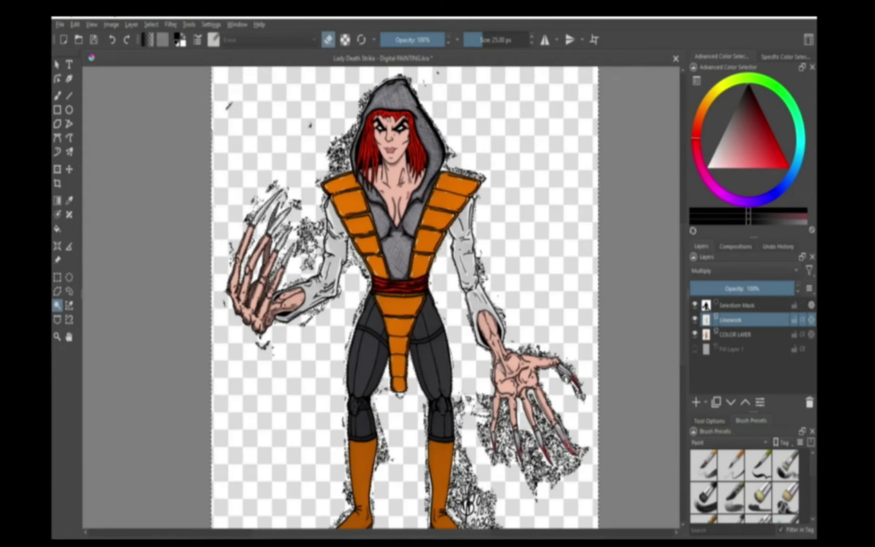
scroll(551, 436, "down", 5)
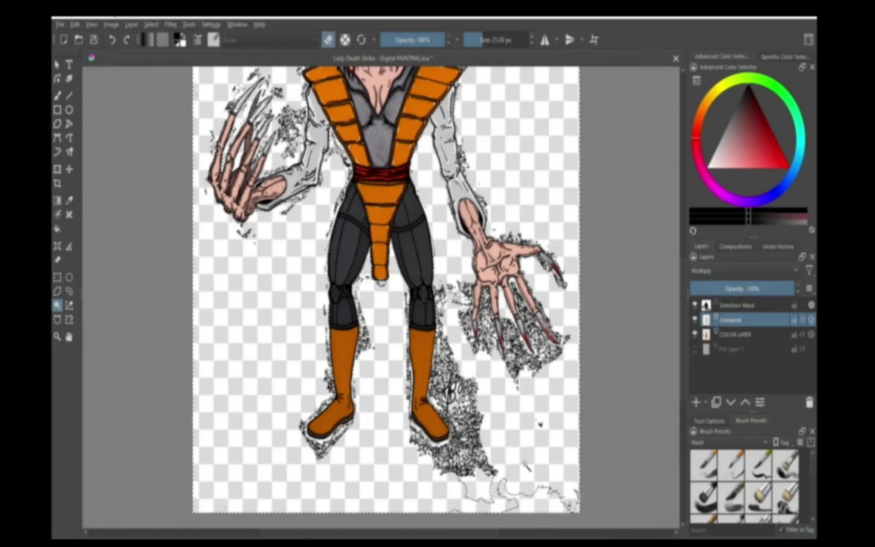
key("b")
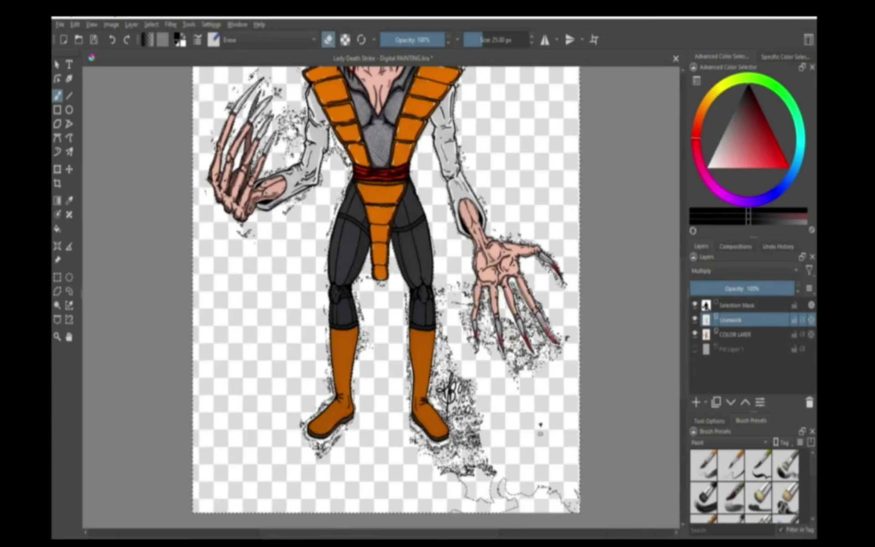
Step: Deselect, enlarge the brush to about 126 px and switch it to eraser mode
key("ctrl+shift+a")
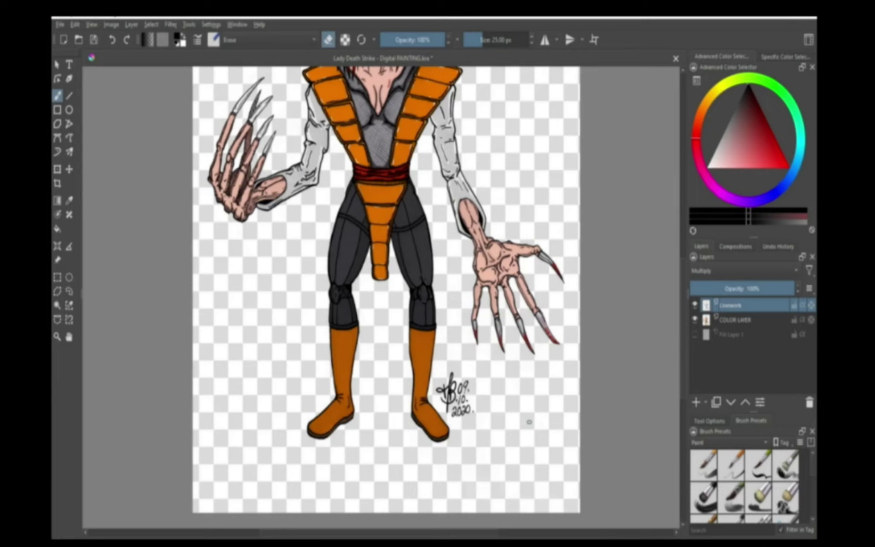
key("bracketright")
key("bracketright")
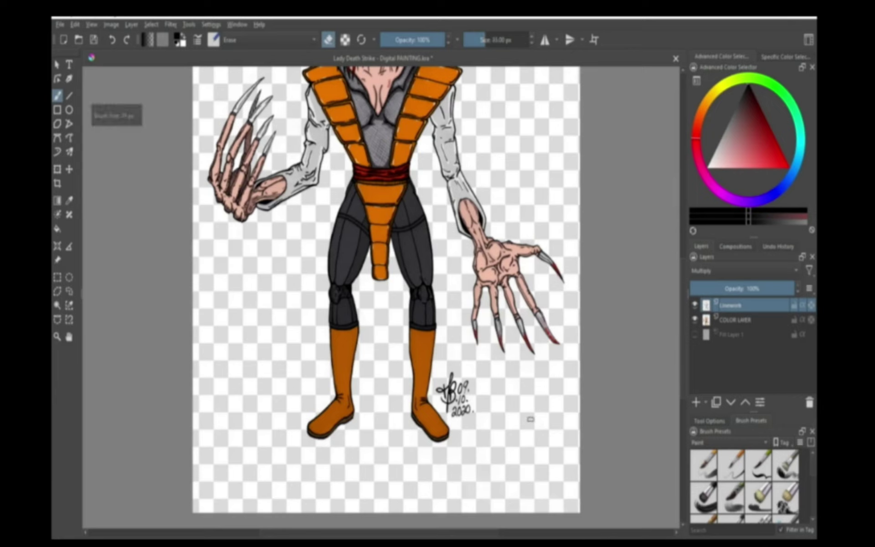
key("bracketright")
key("bracketright")
key("bracketright")
key("bracketright")
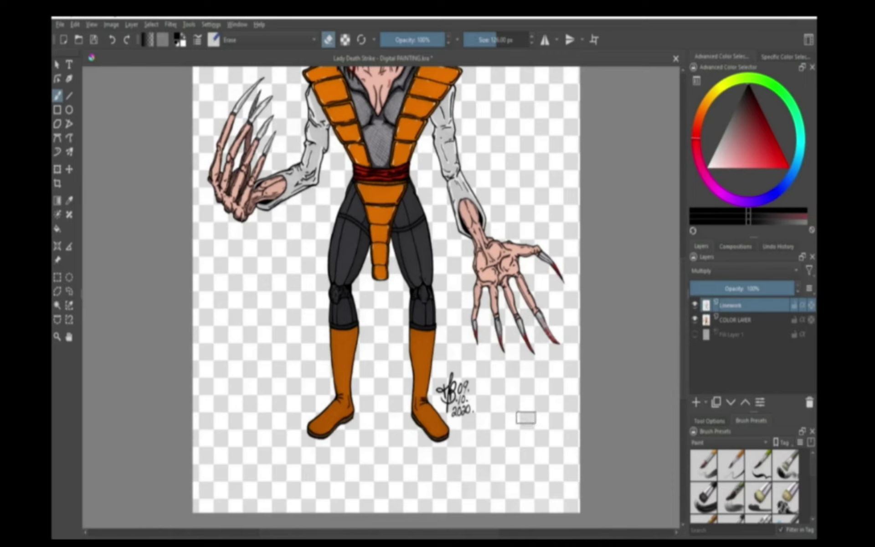
key("e")
left_click(57, 306)
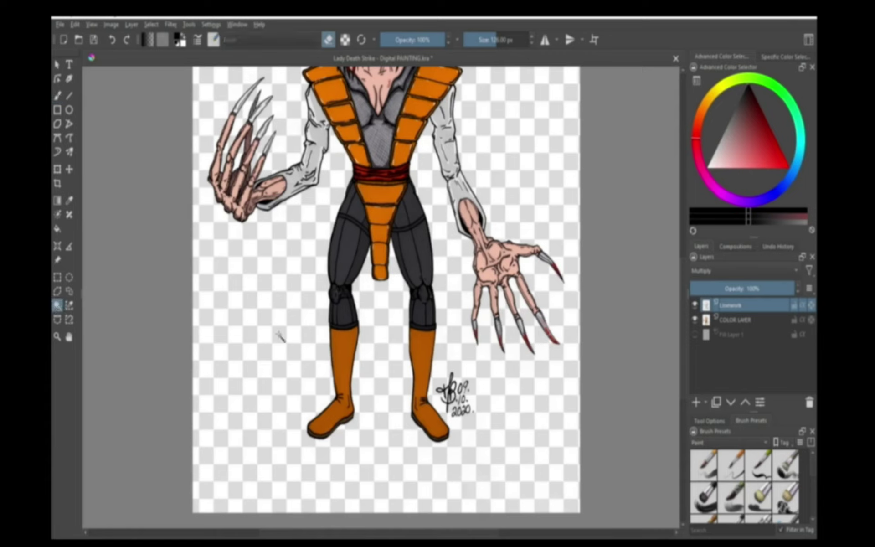
Step: Select the background around the figure with a contiguous click, then discard that selection
left_click(505, 424)
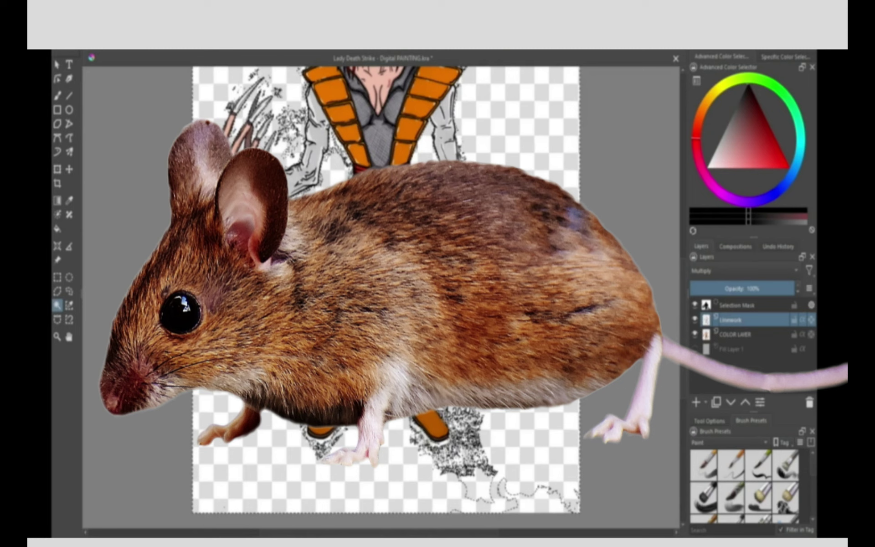
key("ctrl+shift+a")
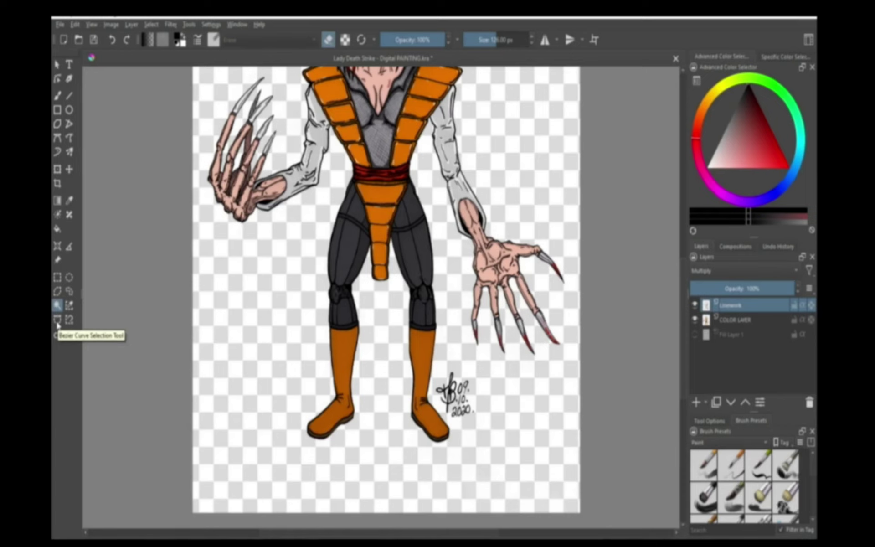
left_click(56, 323)
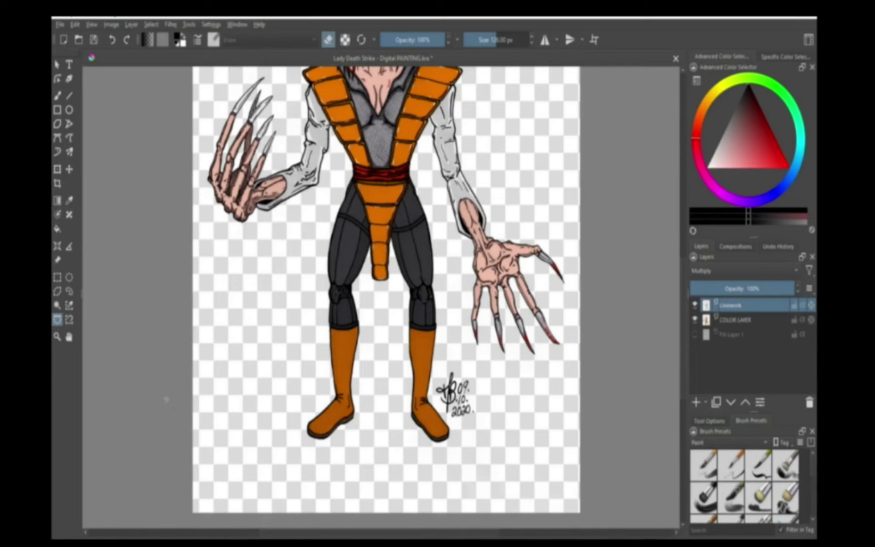
Step: Select the specky background and zoom in on the knees and the gap between the legs
left_click(385, 383)
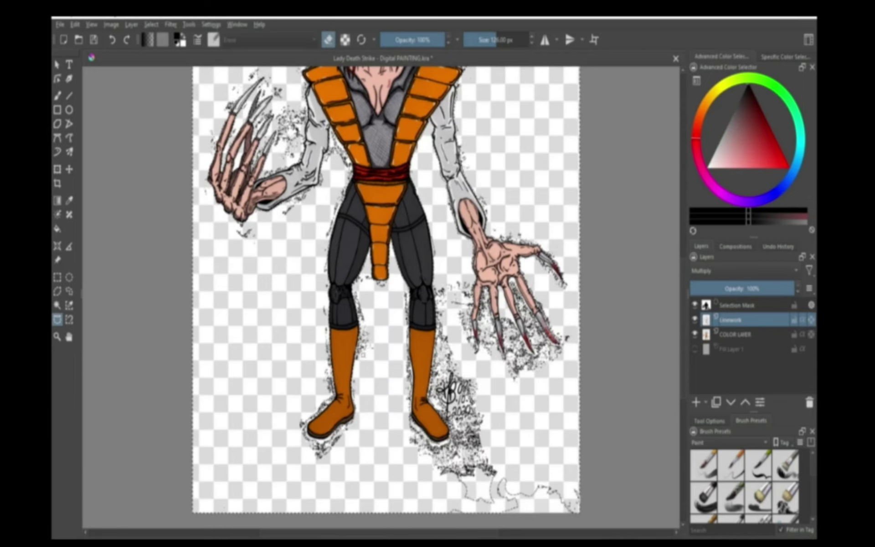
key("ctrl+plus")
key("ctrl+plus")
key("ctrl+plus")
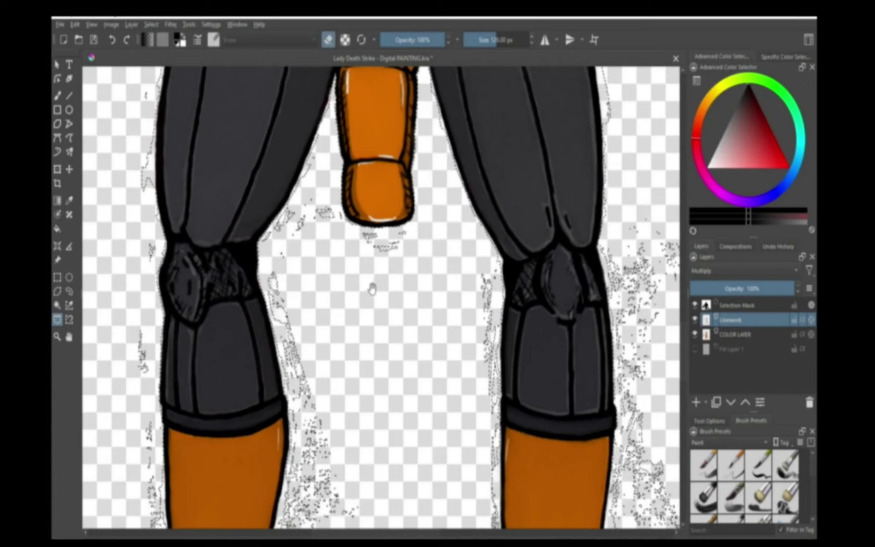
scroll(371, 287, "up", 4)
left_click(58, 320)
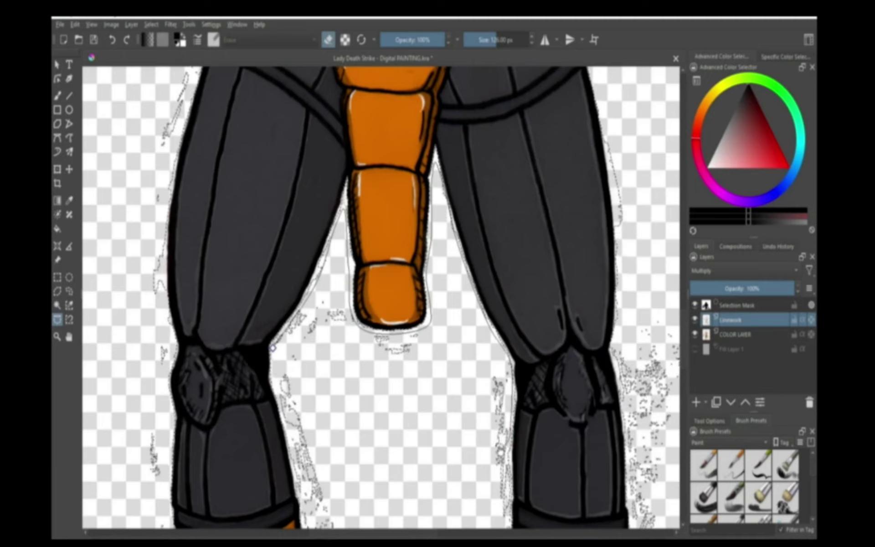
Step: Close the selection with a curve below the feet so it covers the whole leg gap
scroll(381, 296, "down", 5)
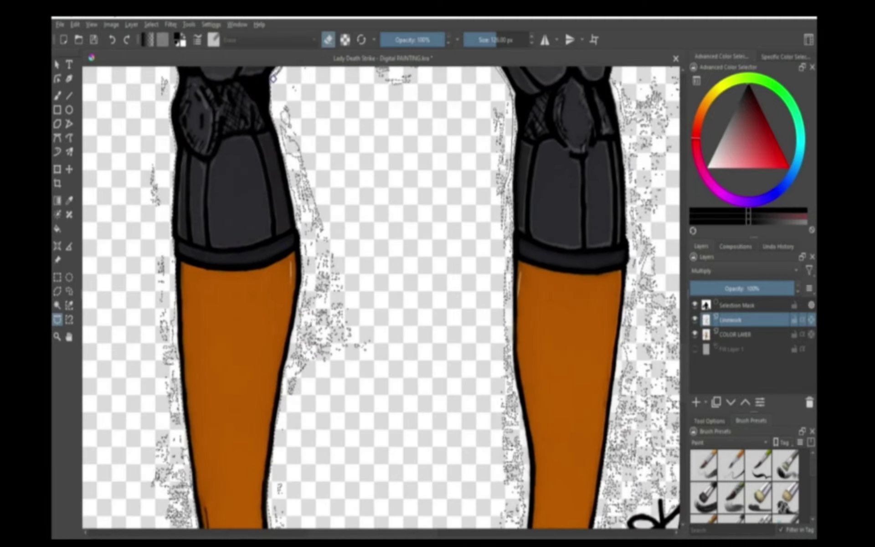
key("space")
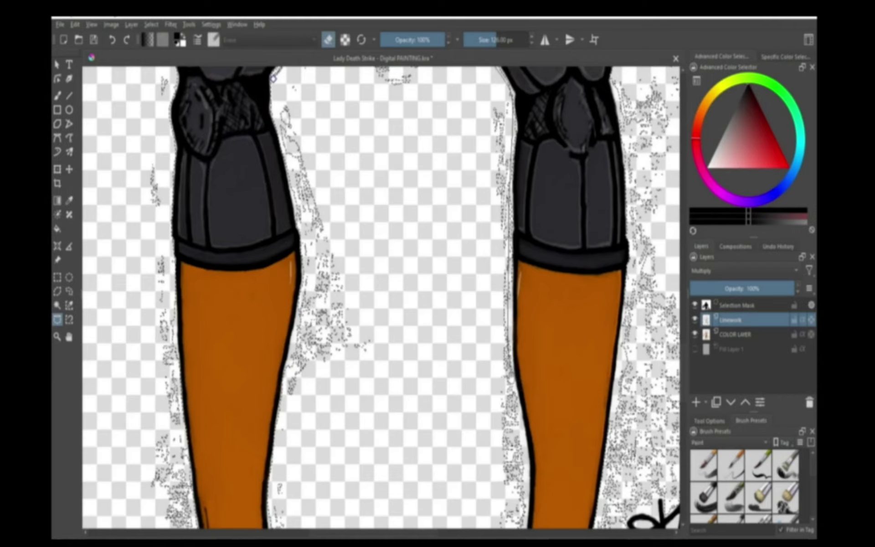
scroll(381, 296, "down", 6)
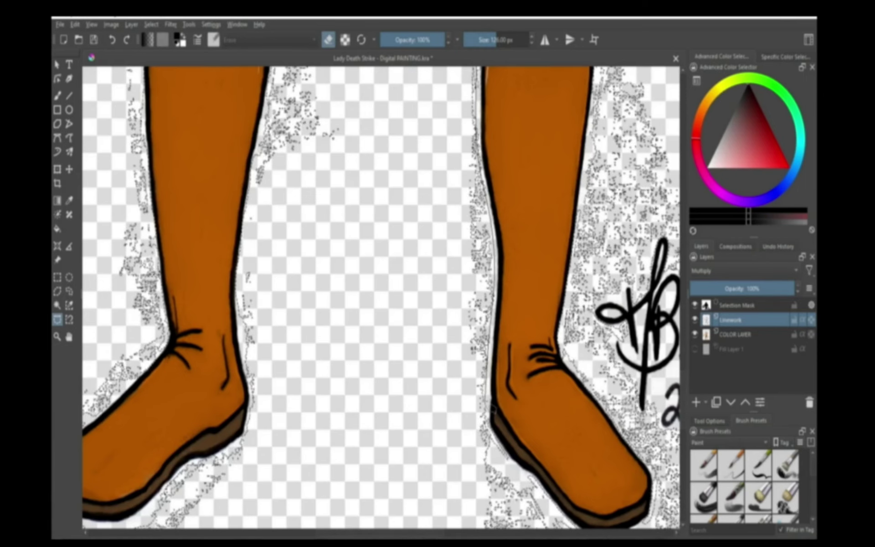
scroll(380, 296, "down", 5)
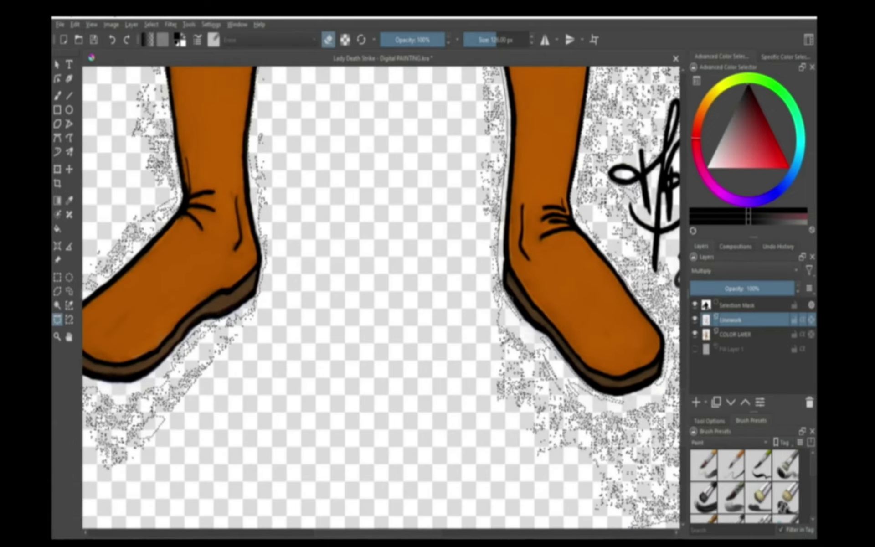
mouse_move(499, 294)
left_mouse_down()
mouse_move(371, 293)
mouse_move(264, 273)
left_mouse_up()
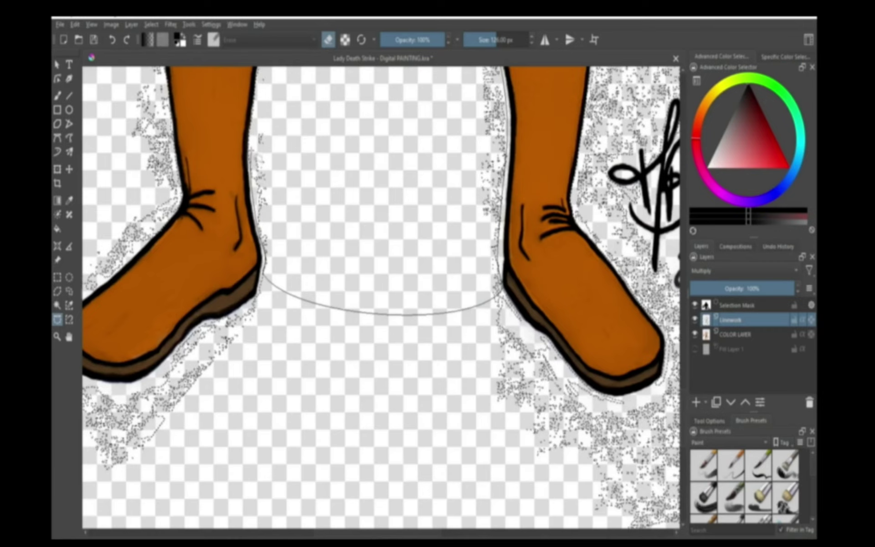
scroll(380, 297, "up", 5)
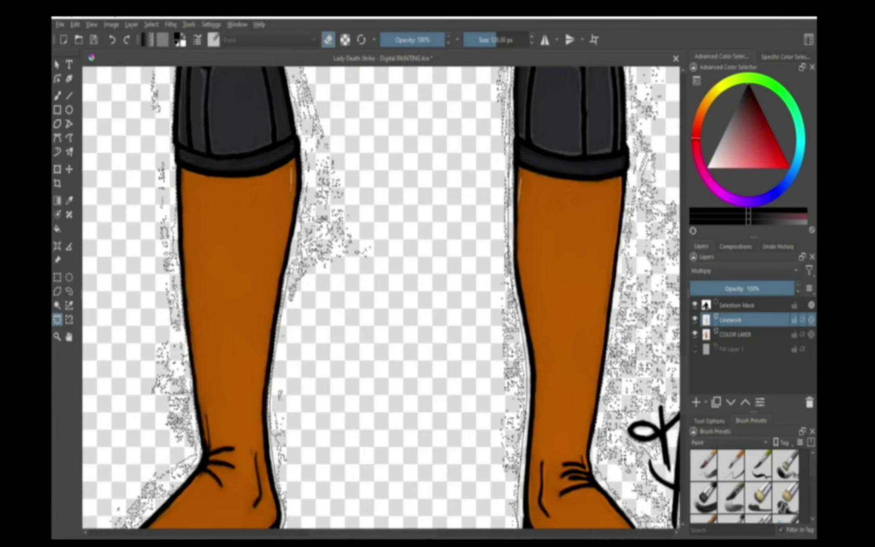
scroll(318, 250, "up", 4)
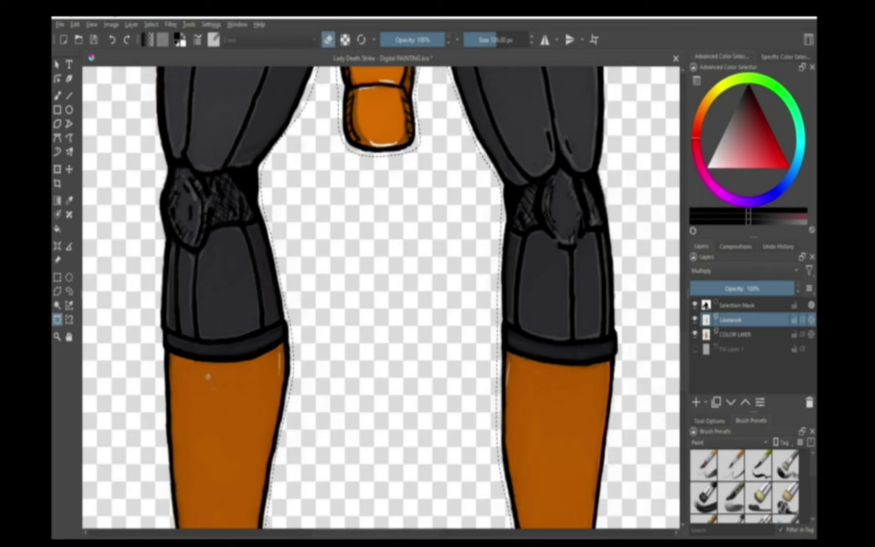
Step: Switch to the Freehand Brush in erase mode and bring the leg gap into view
key("b")
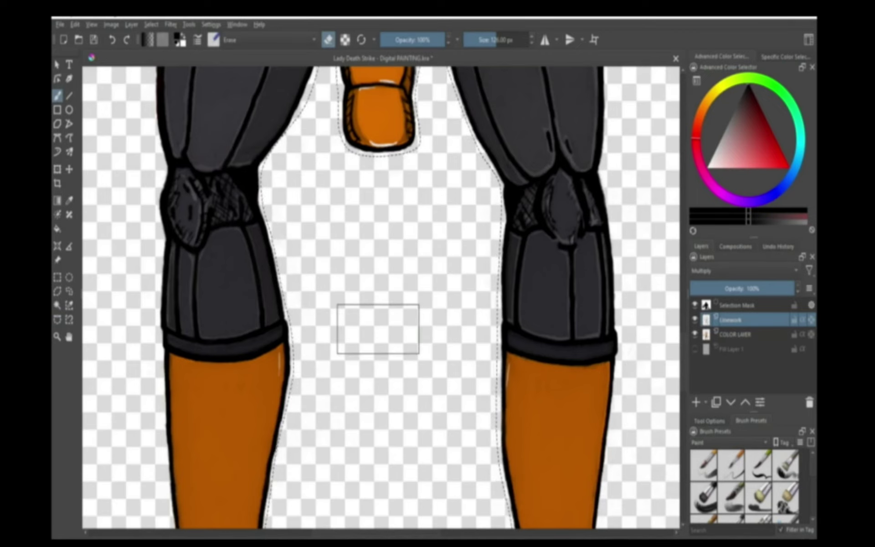
key("b")
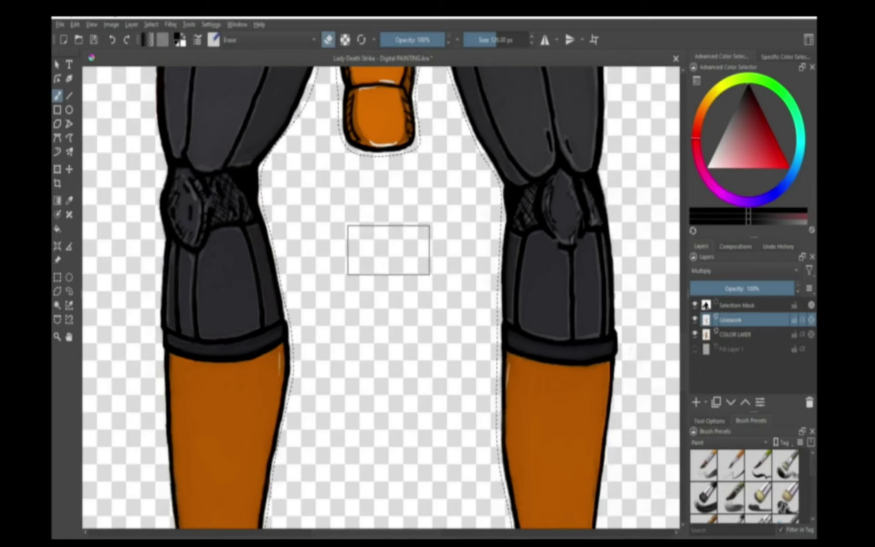
scroll(386, 247, "up", 4)
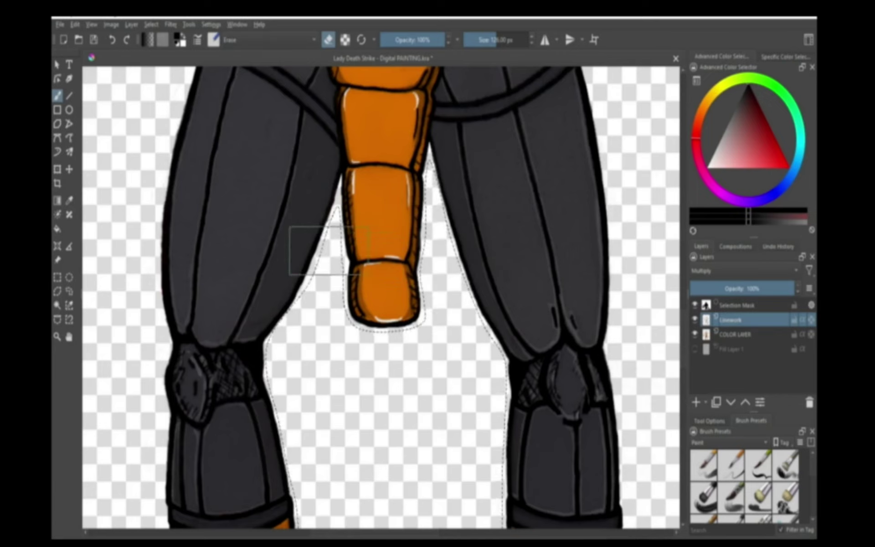
scroll(410, 392, "down", 5)
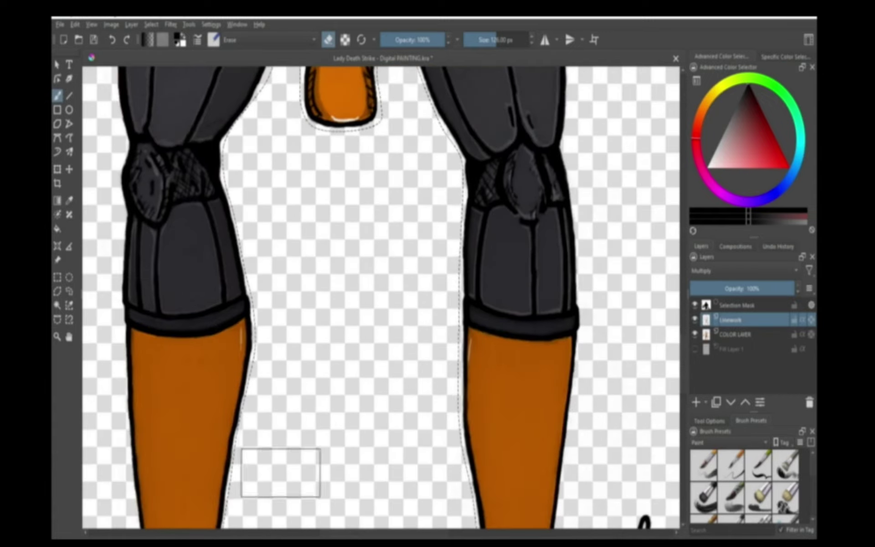
scroll(419, 350, "down", 2)
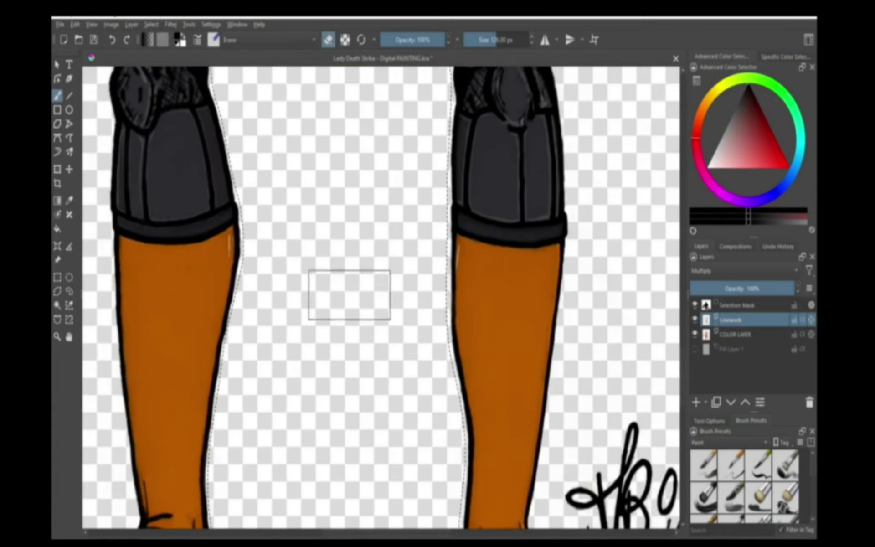
scroll(271, 417, "down", 4)
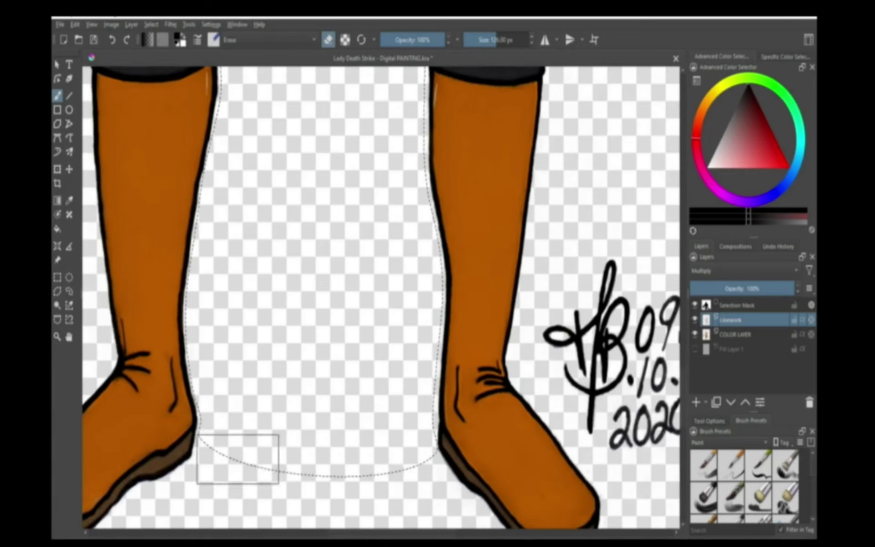
scroll(369, 217, "up", 4)
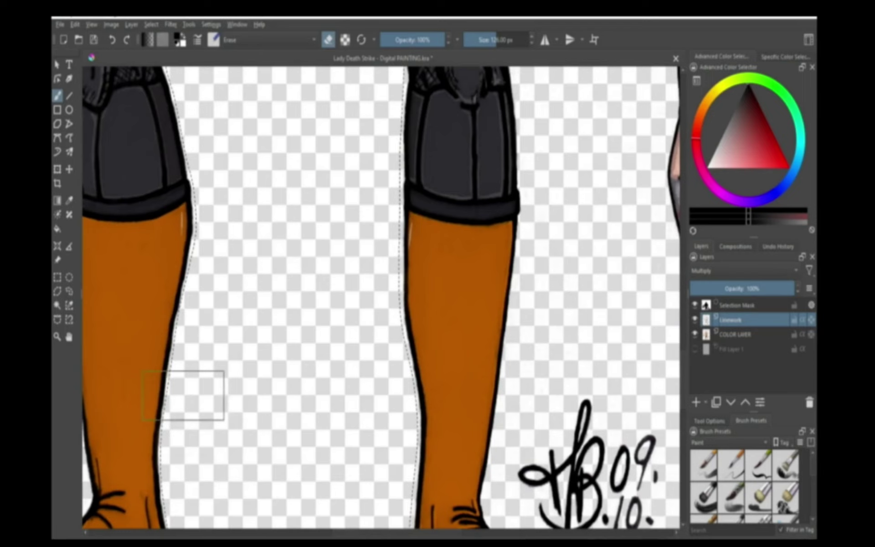
Step: Erase the paper-texture specks in the selected gap from the crotch down to below the boots
left_click_drag(328, 370, 328, 270)
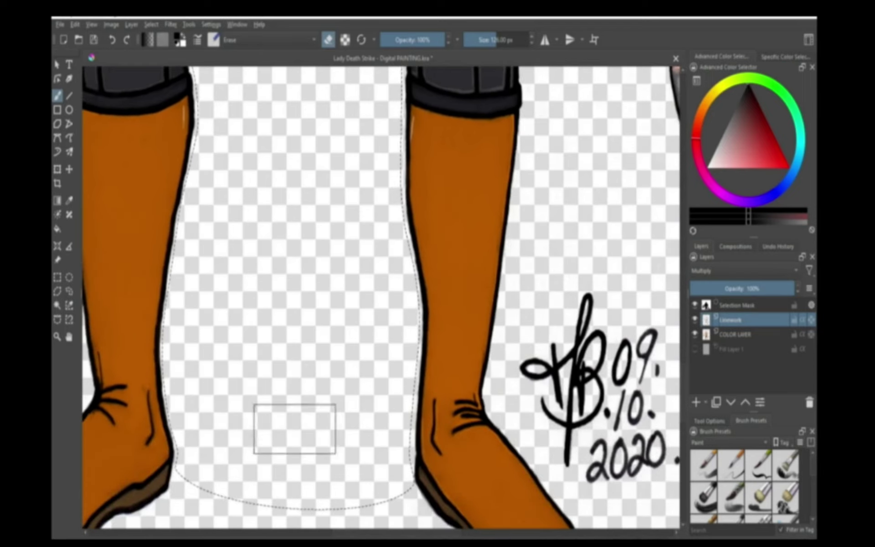
scroll(252, 189, "up", 5)
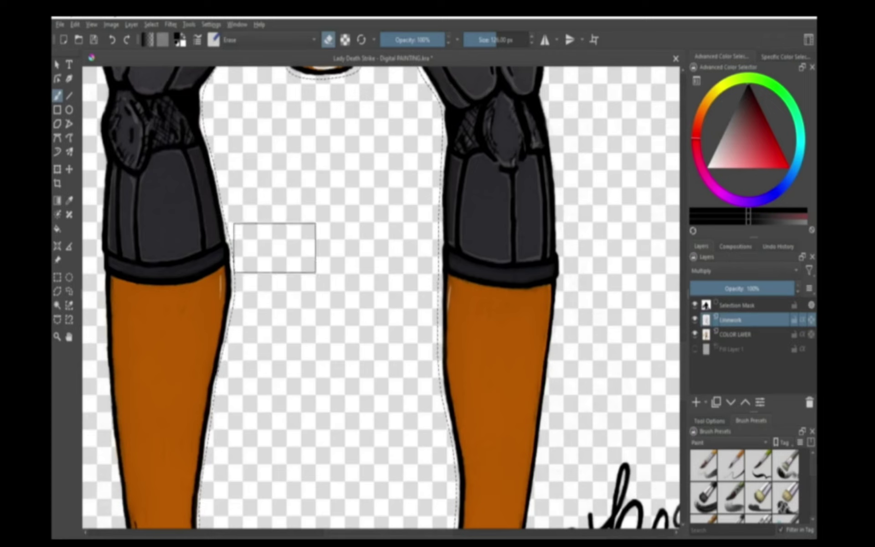
scroll(384, 118, "down", 6)
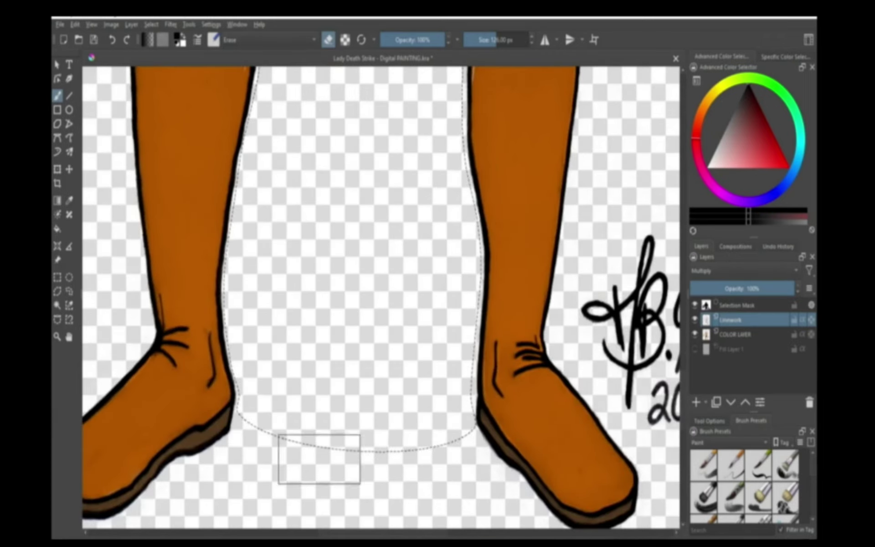
scroll(333, 310, "up", 7)
scroll(332, 309, "up", 4)
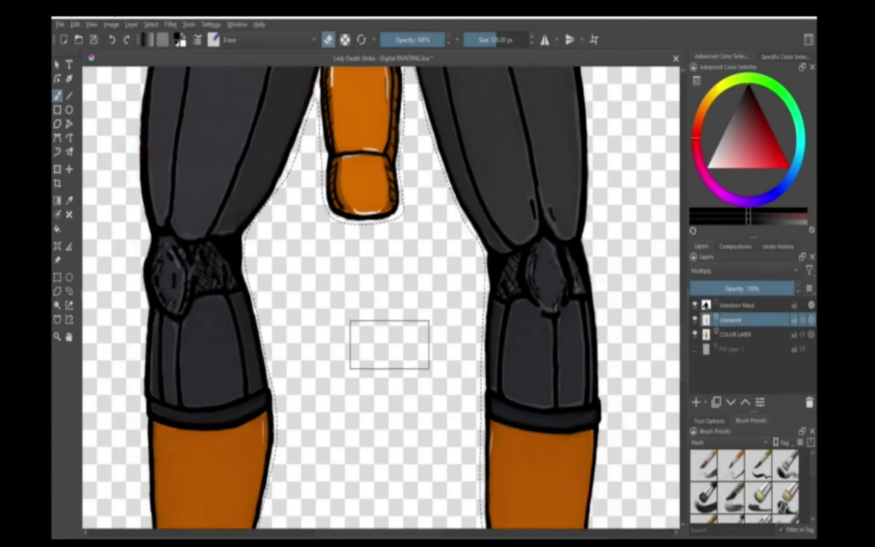
scroll(430, 318, "up", 3)
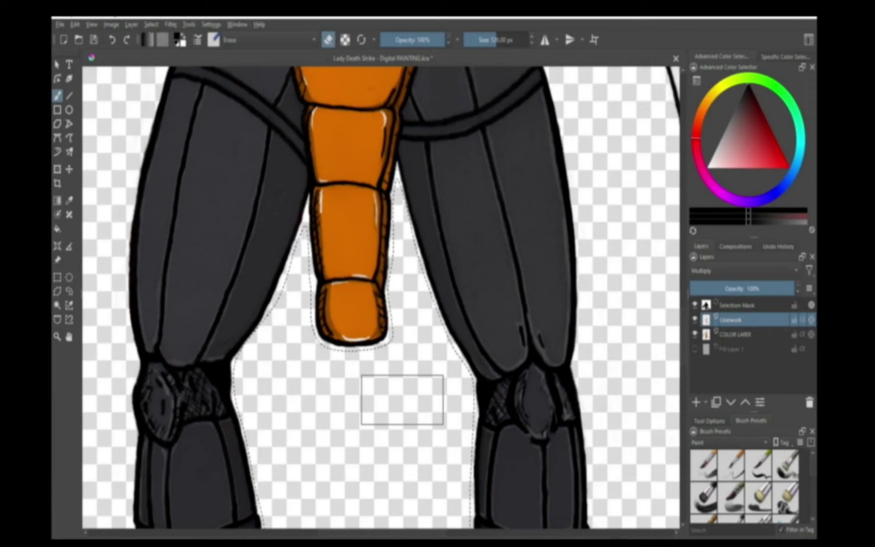
scroll(395, 367, "down", 4)
scroll(392, 478, "down", 3)
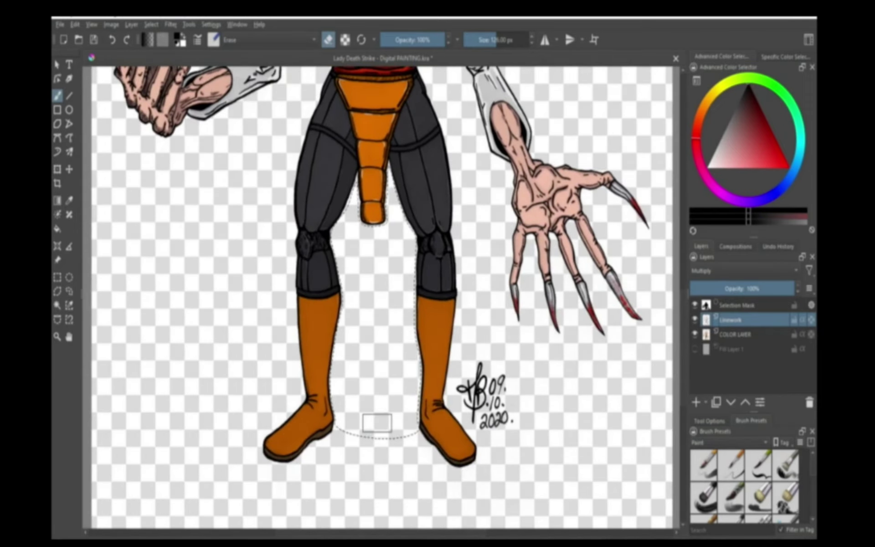
Step: Deselect, contiguous-select the transparent background around the whole figure, and fit the canvas to view
key("ctrl+shift+a")
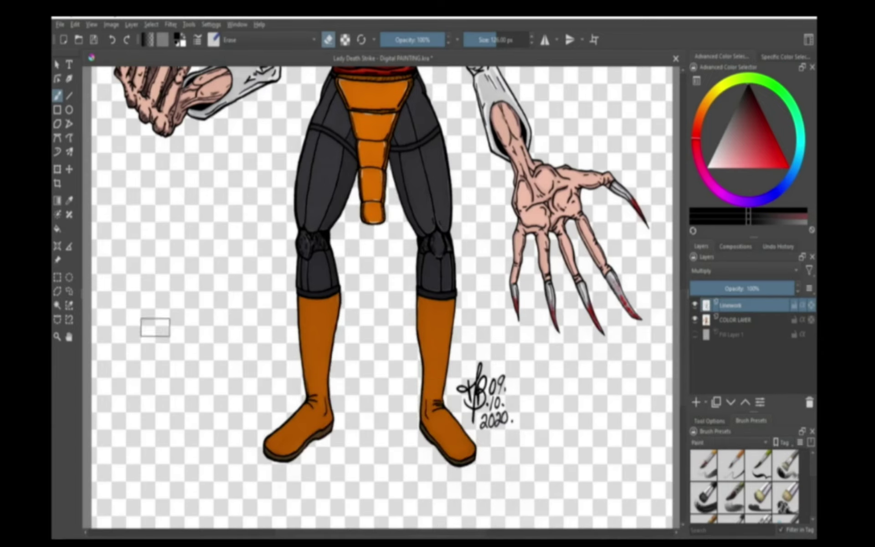
left_click(59, 308)
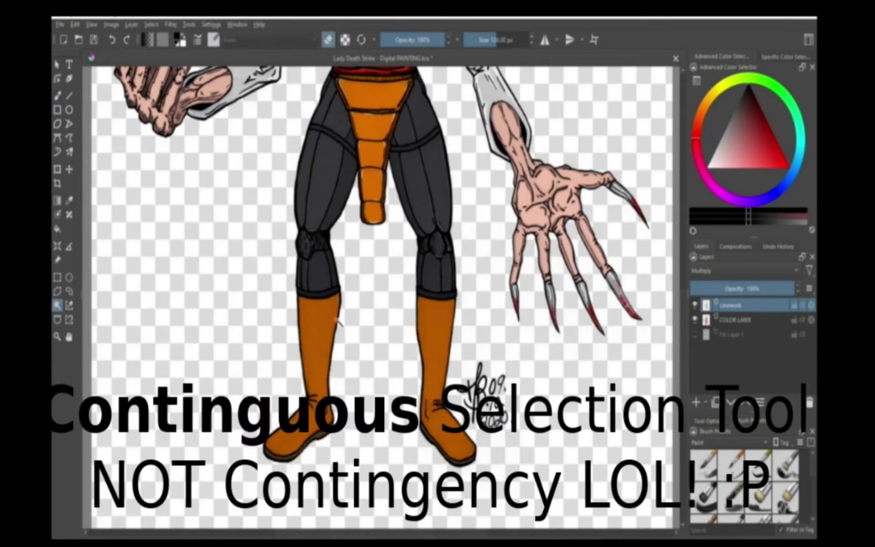
left_click(382, 362)
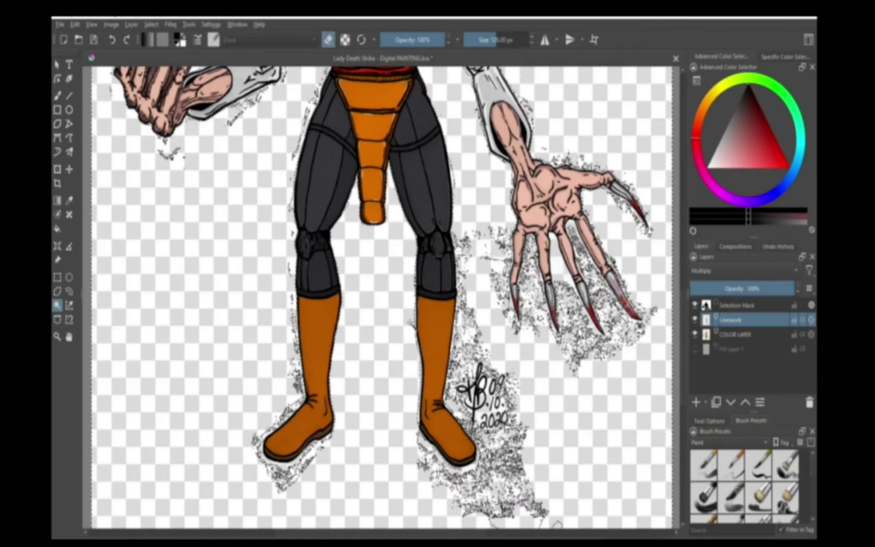
key("ctrl+shift+0")
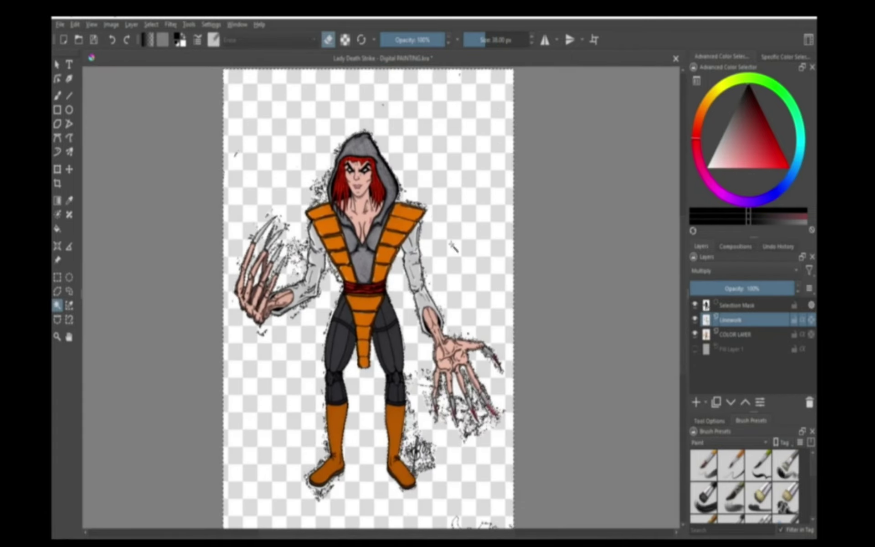